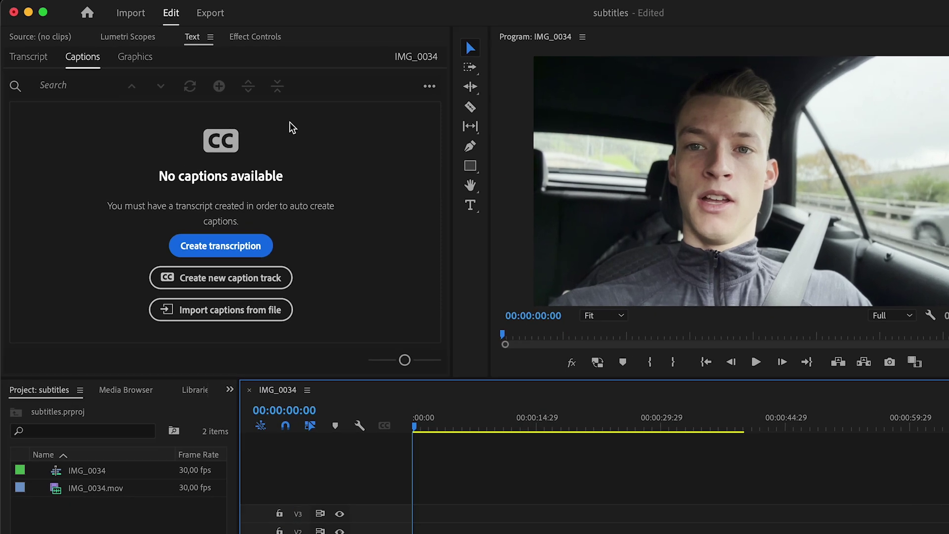
- Open the Text panel from the list of available panels
click(148, 28)
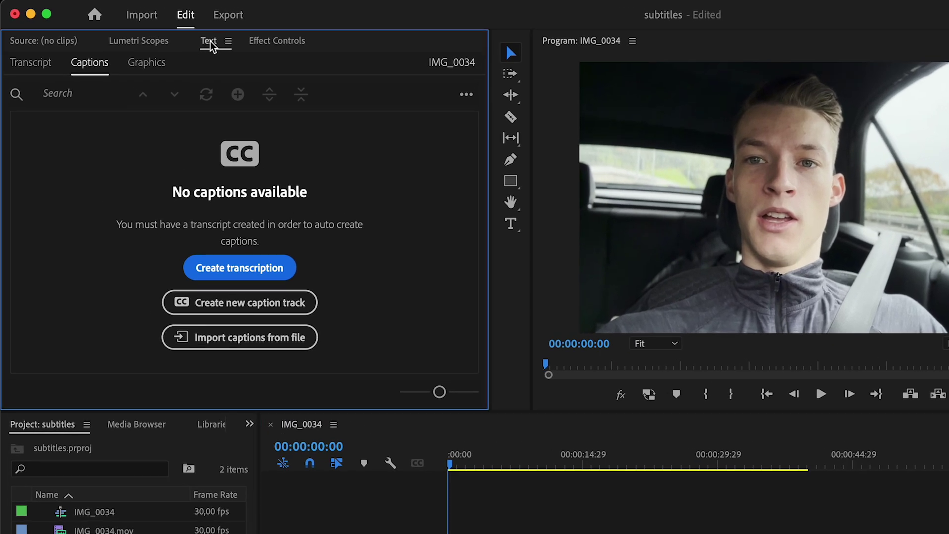
click(514, 15)
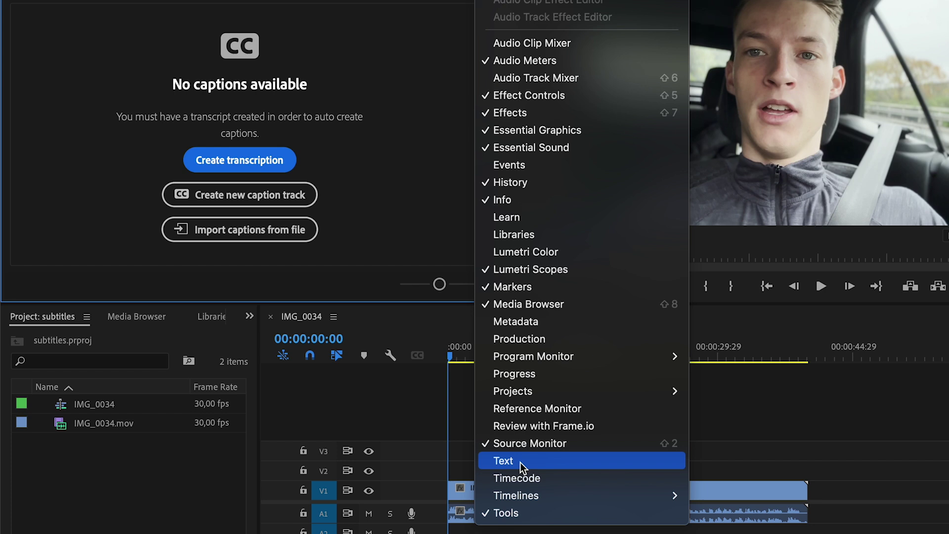
click(521, 462)
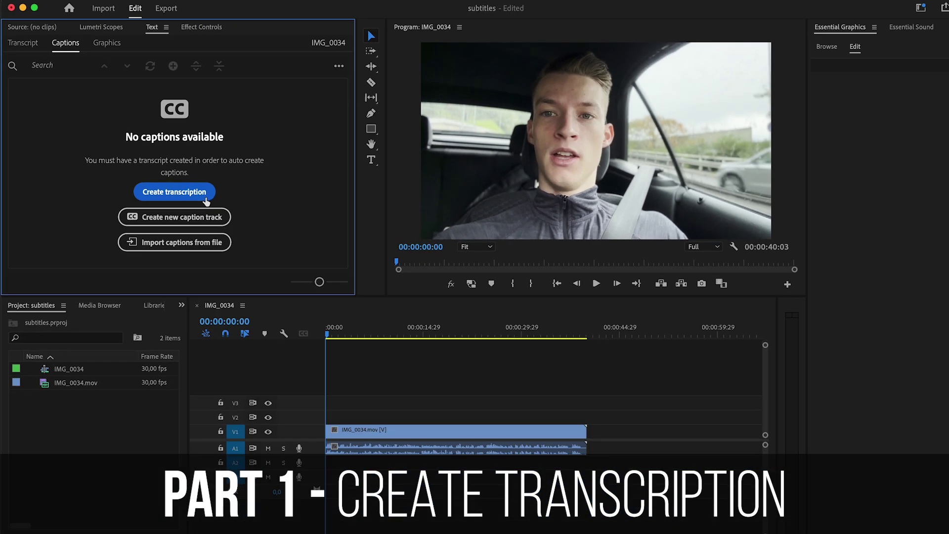
- Transcribe the sequence in English with no speakers, using the Mix audio track
click(277, 272)
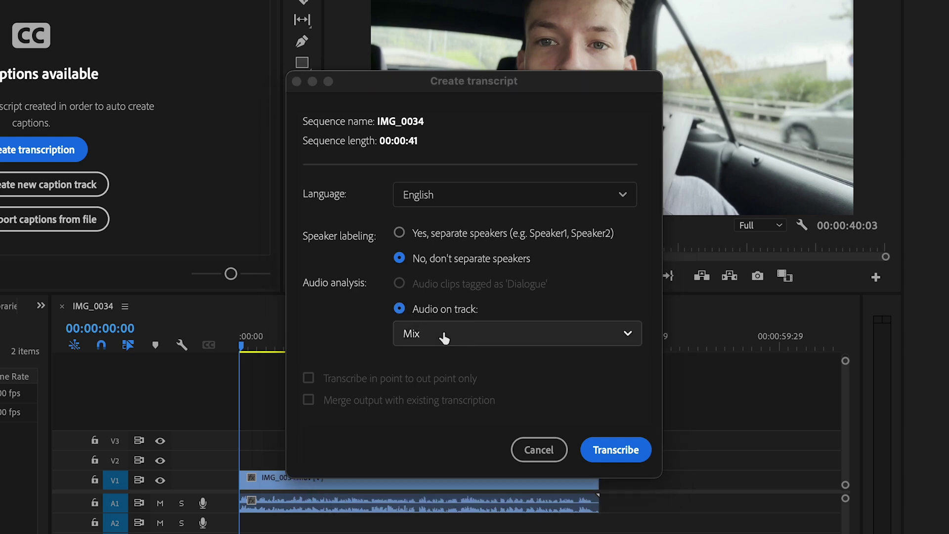
click(460, 336)
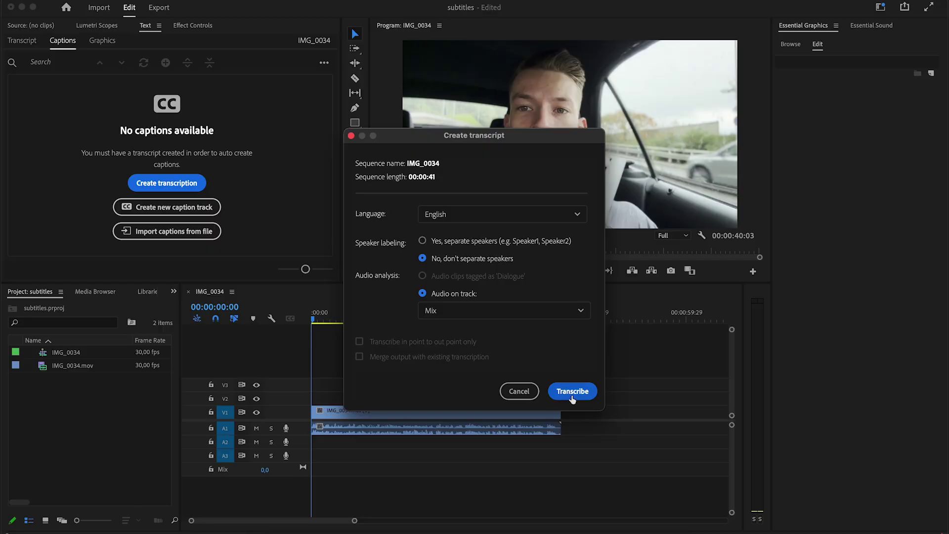
click(573, 391)
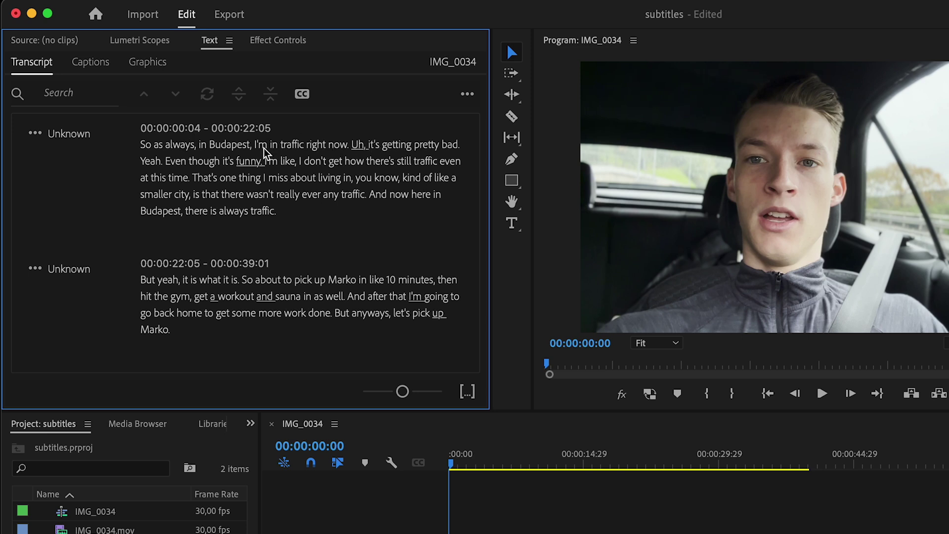
- Review the transcript by editing the first passage at 'traffic' and jumping the footage to 'pick'
double_click(287, 144)
click(358, 144)
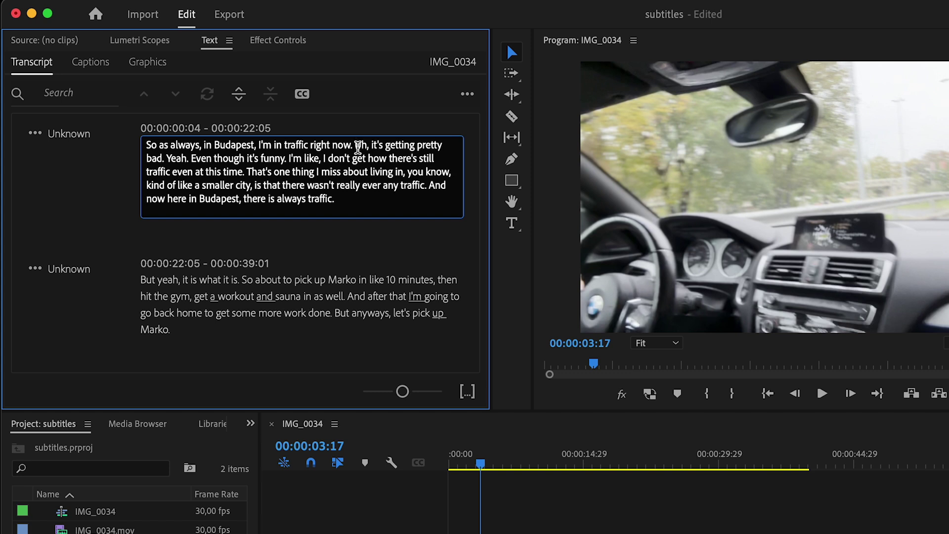
click(310, 278)
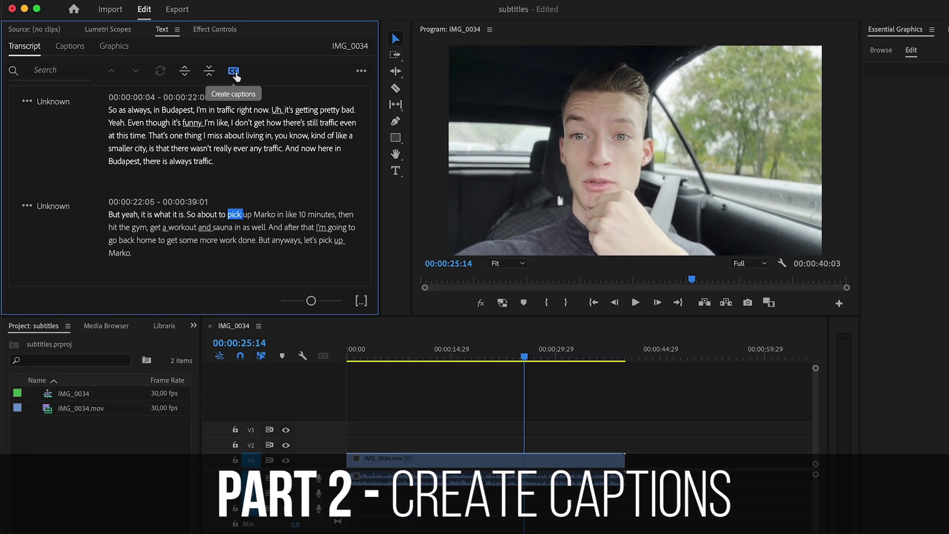
- Set up Subtitle-preset captions with 14-character maximum length and 1.5-second minimum duration
click(303, 97)
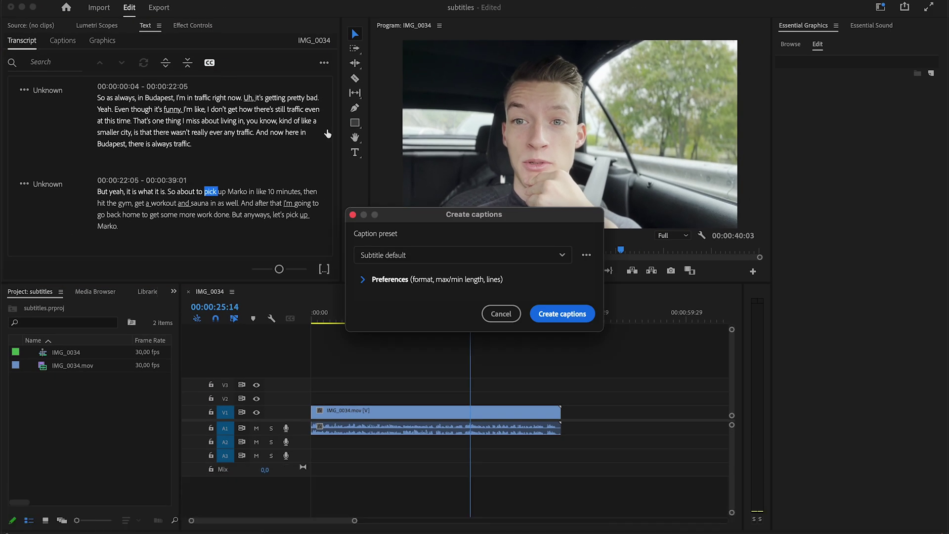
click(440, 255)
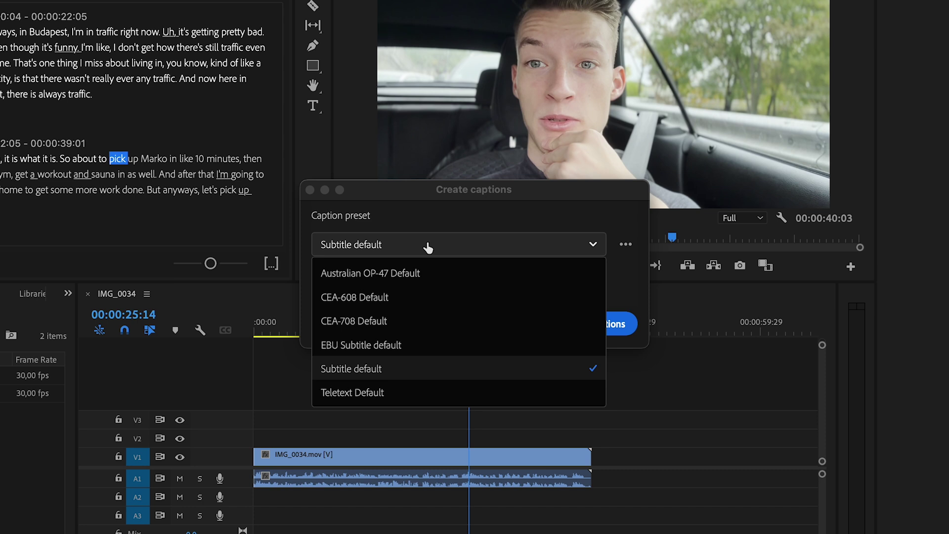
click(428, 247)
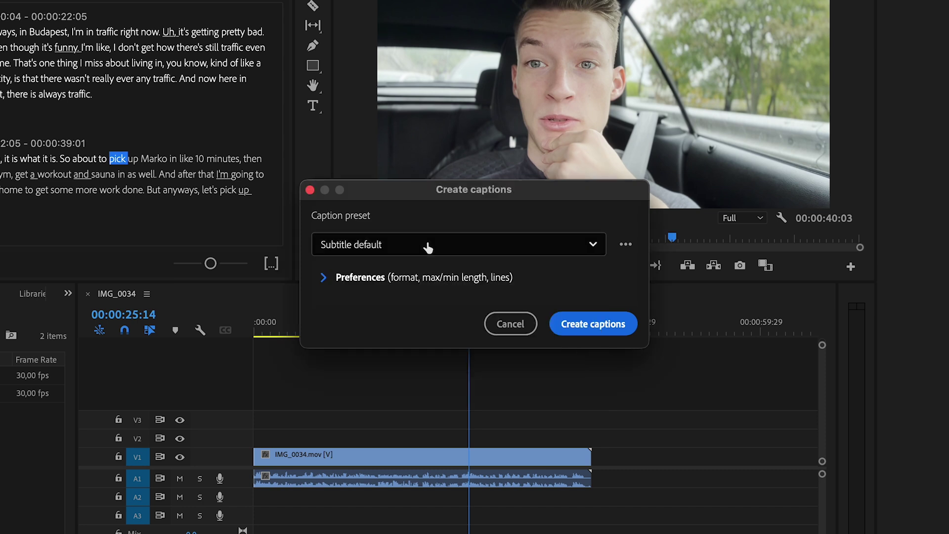
click(330, 288)
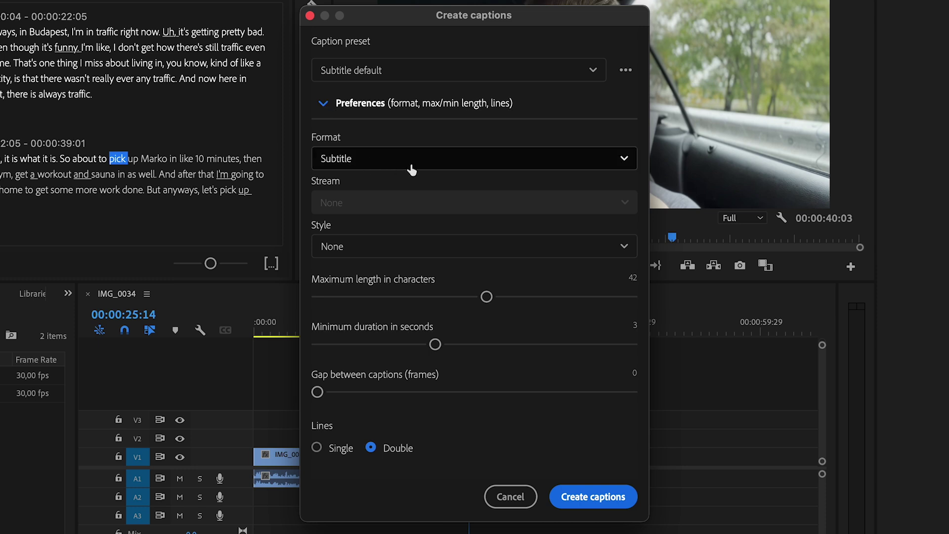
drag(486, 297, 348, 295)
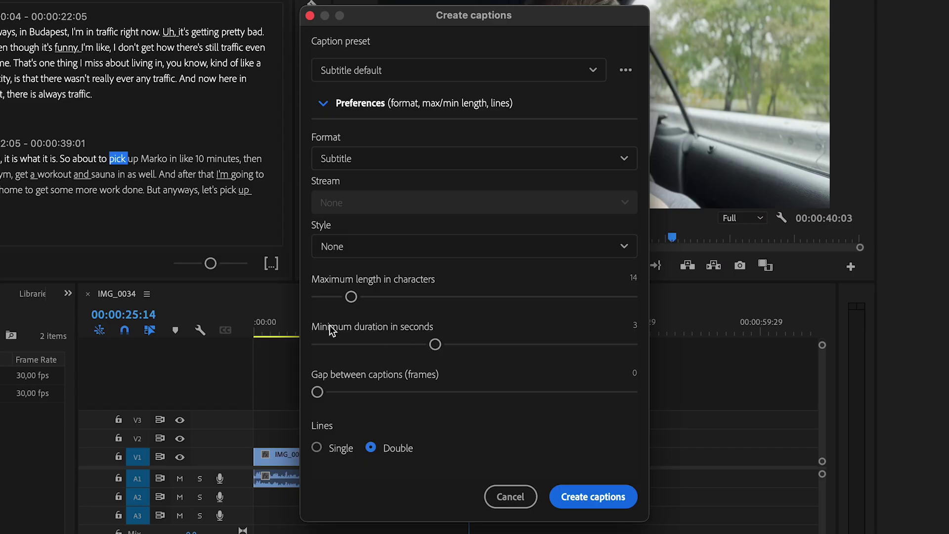
drag(433, 343, 313, 346)
drag(315, 344, 330, 347)
- Generate the captions and preview them from the start with A1 muted, ending on 'pretty bad.' at 00:00:06:20
click(602, 501)
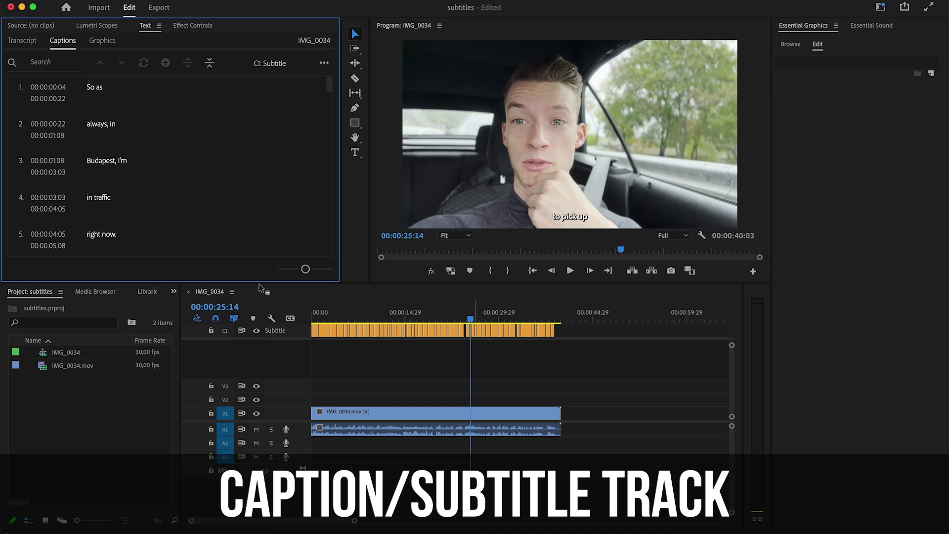
drag(361, 310, 320, 313)
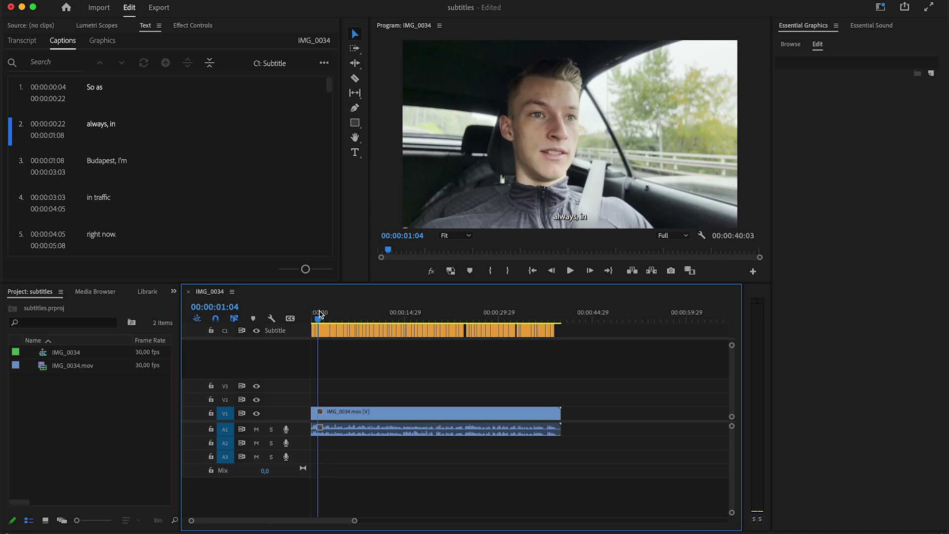
click(256, 433)
key(space)
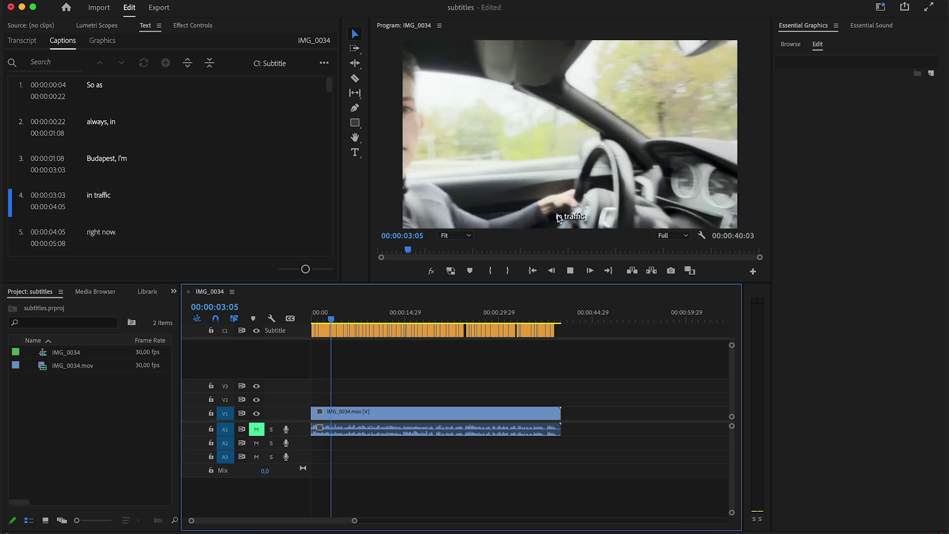
click(256, 429)
drag(351, 319, 354, 322)
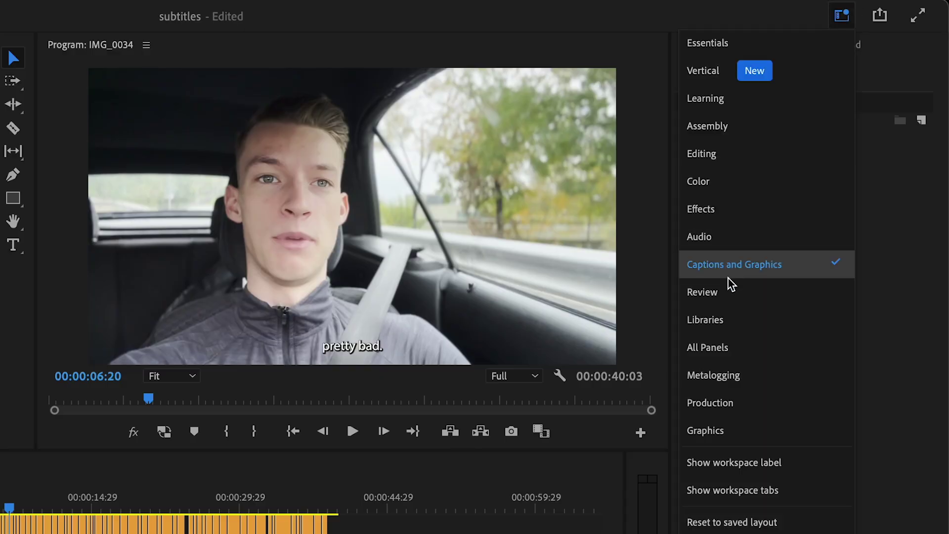
- Select all subtitle clips and change their font to ObelixPro Regular
click(799, 271)
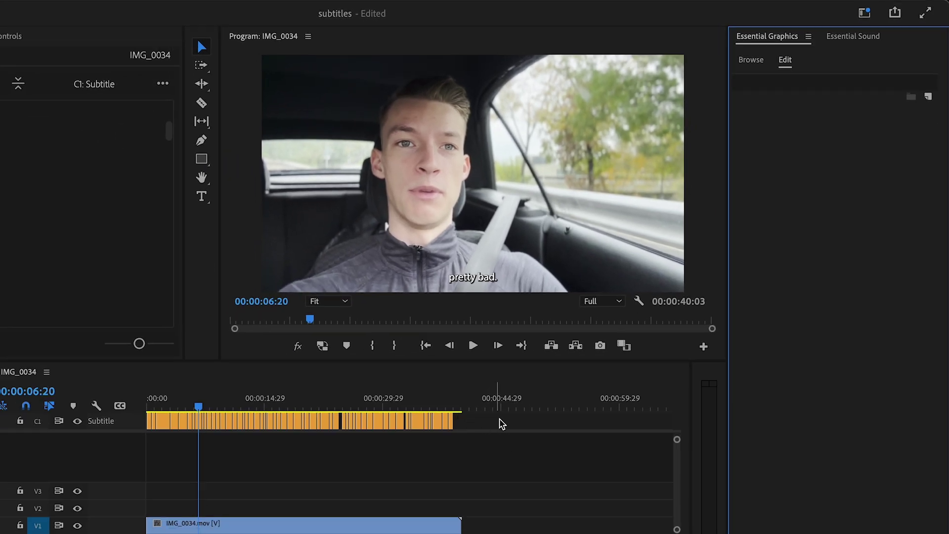
drag(460, 418, 133, 434)
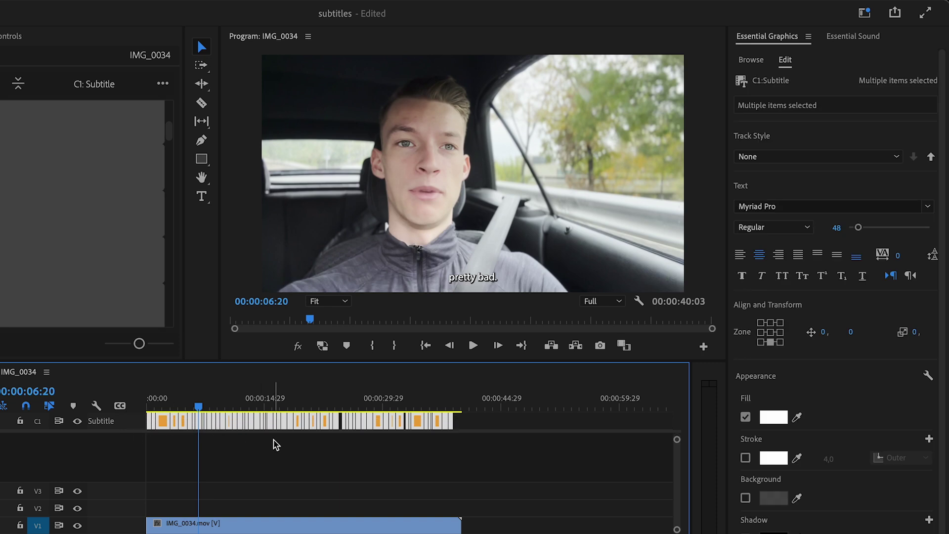
click(845, 206)
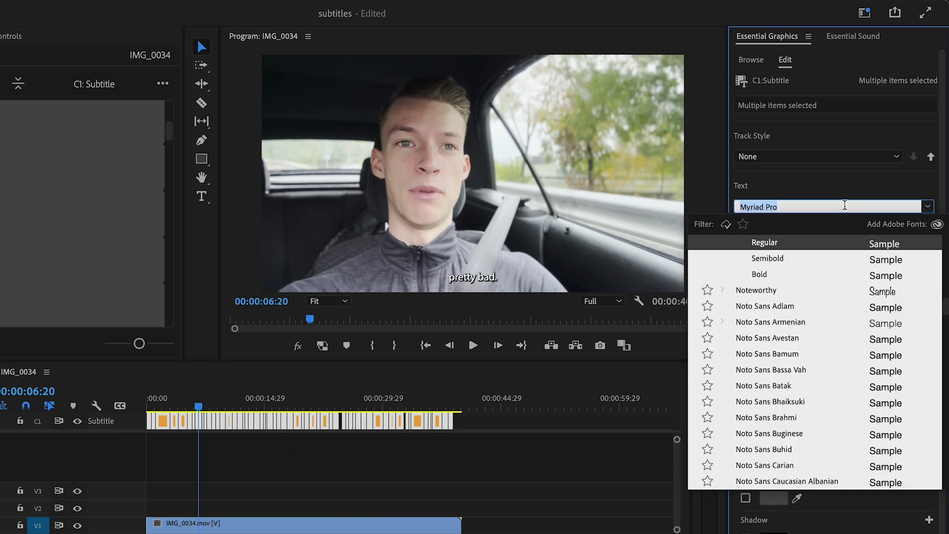
text(obl)
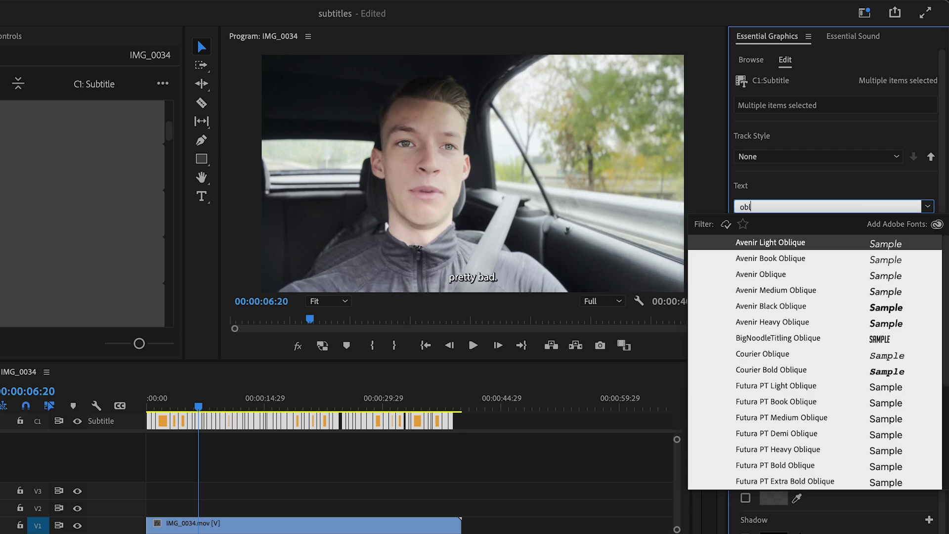
key(BackSpace)
text(e)
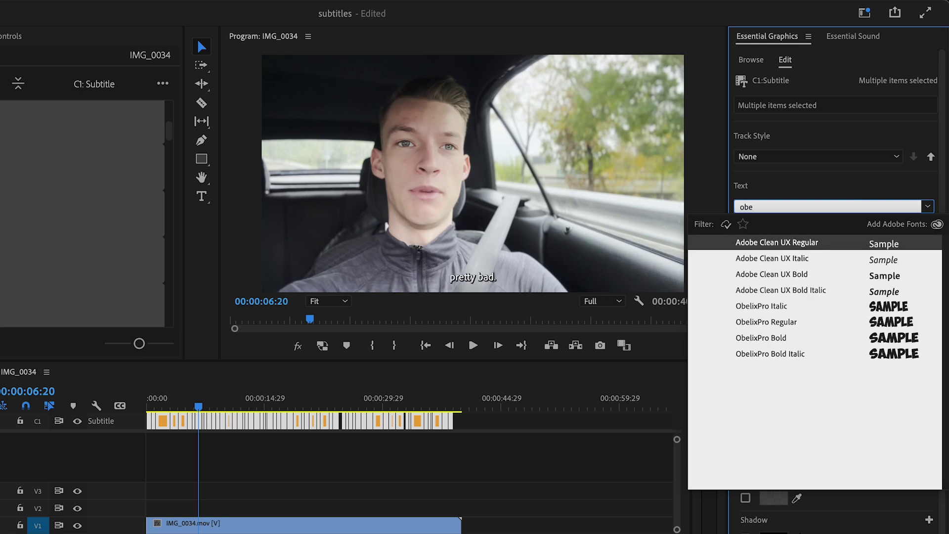
click(779, 322)
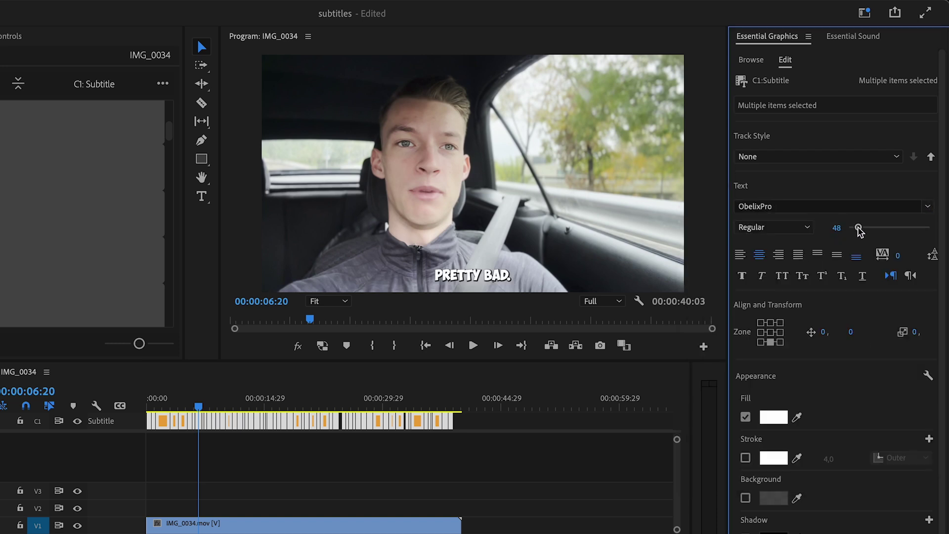
- Set the caption font size to 130 and turn on All Caps
drag(858, 228, 875, 235)
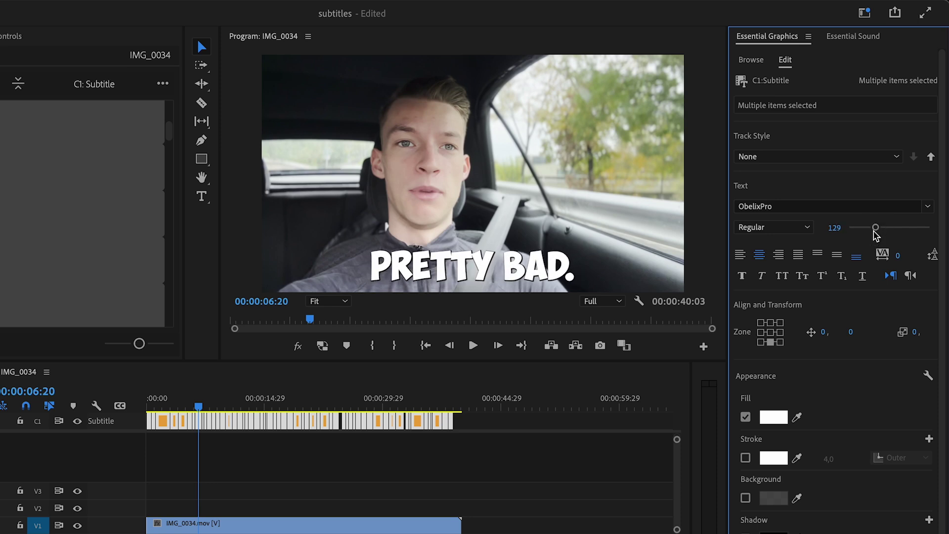
click(829, 226)
key(Return)
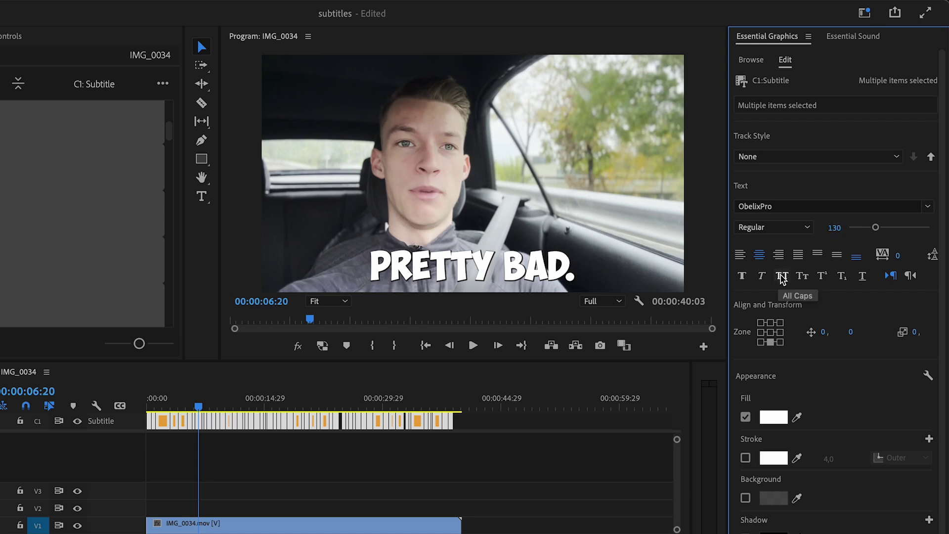
click(781, 277)
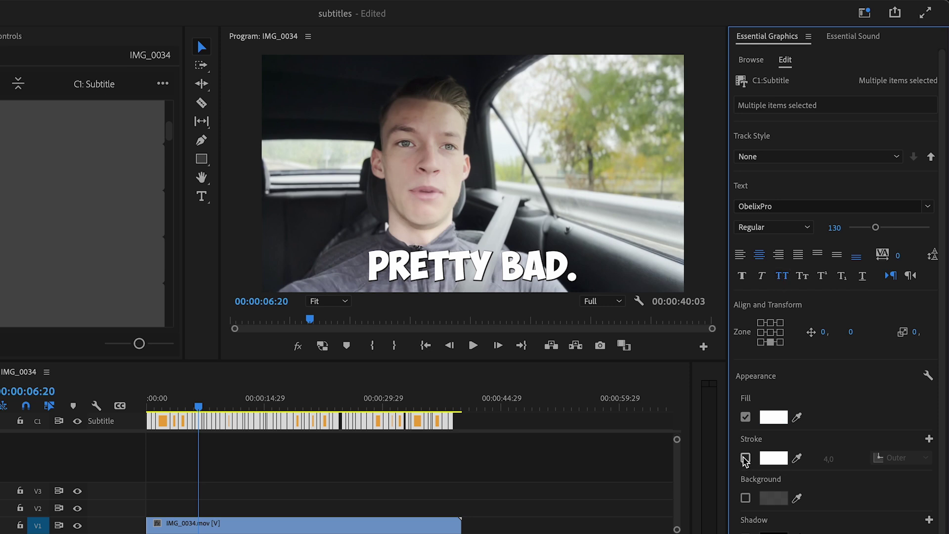
- Add a black (000000) outer stroke of width 9 to the captions
click(746, 459)
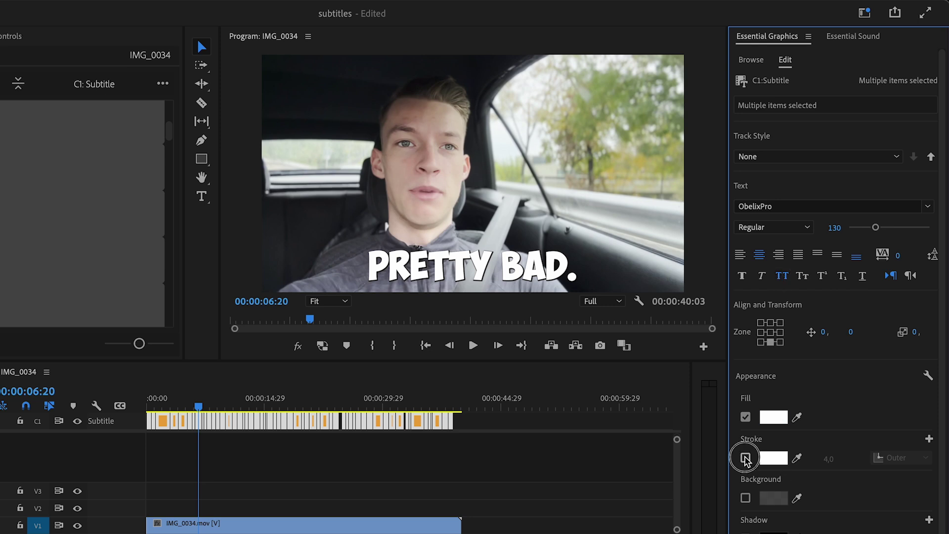
click(780, 459)
drag(251, 319, 359, 271)
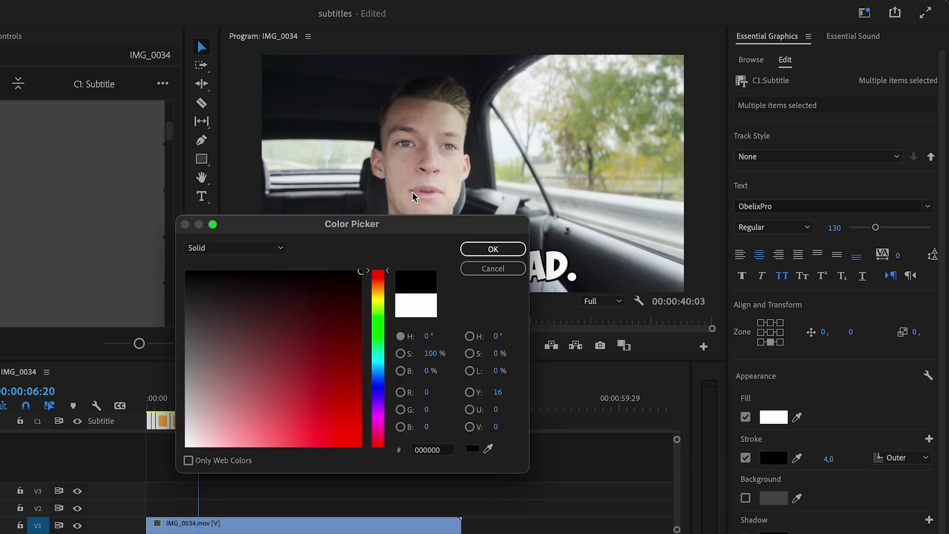
click(494, 249)
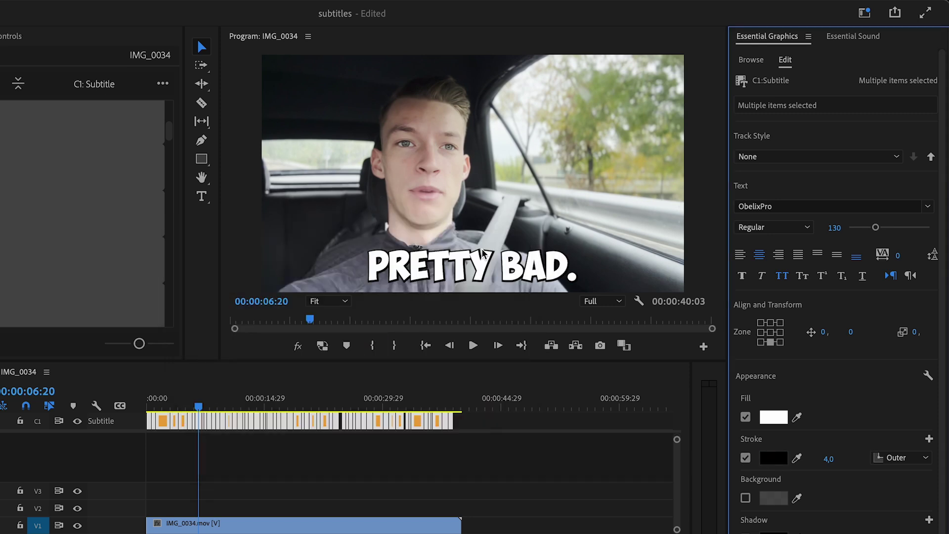
click(831, 460)
text(10)
key(Return)
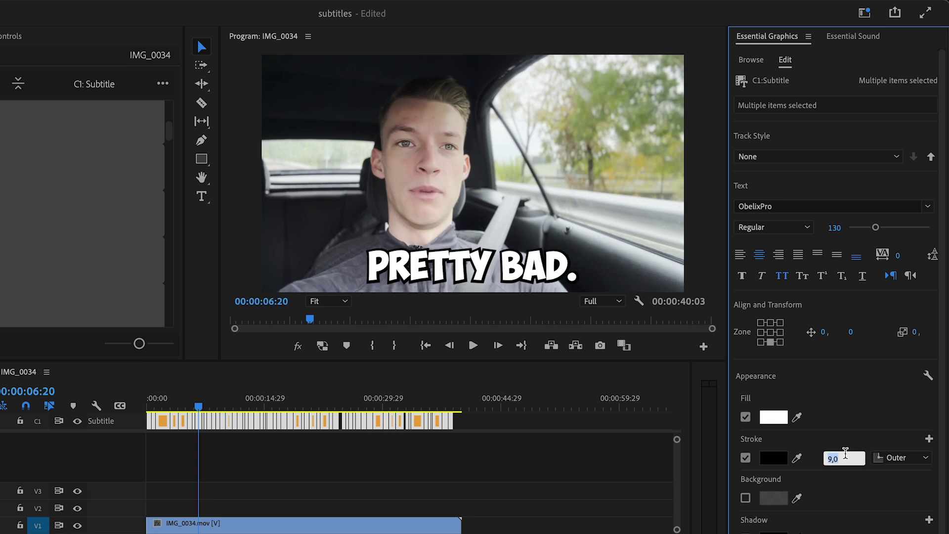
text(9)
key(Return)
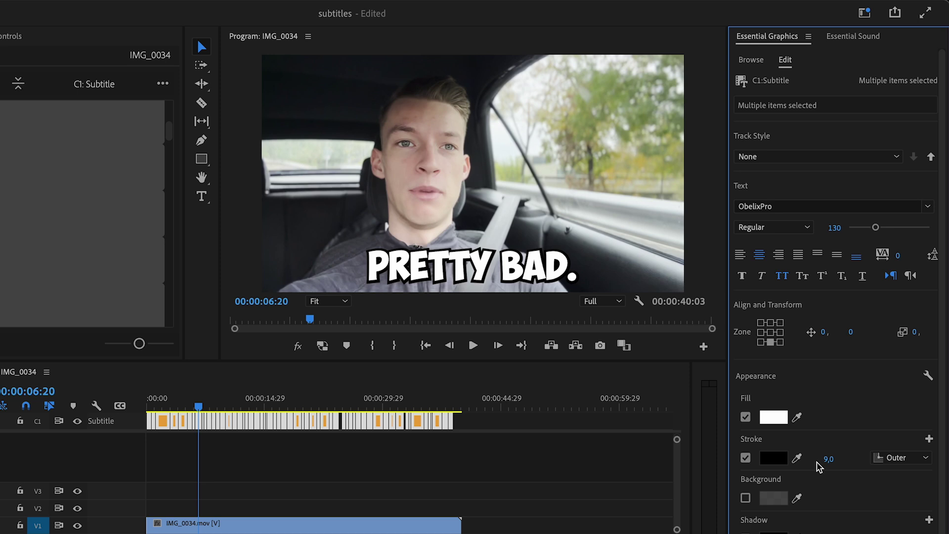
scroll(771, 529, down, 1)
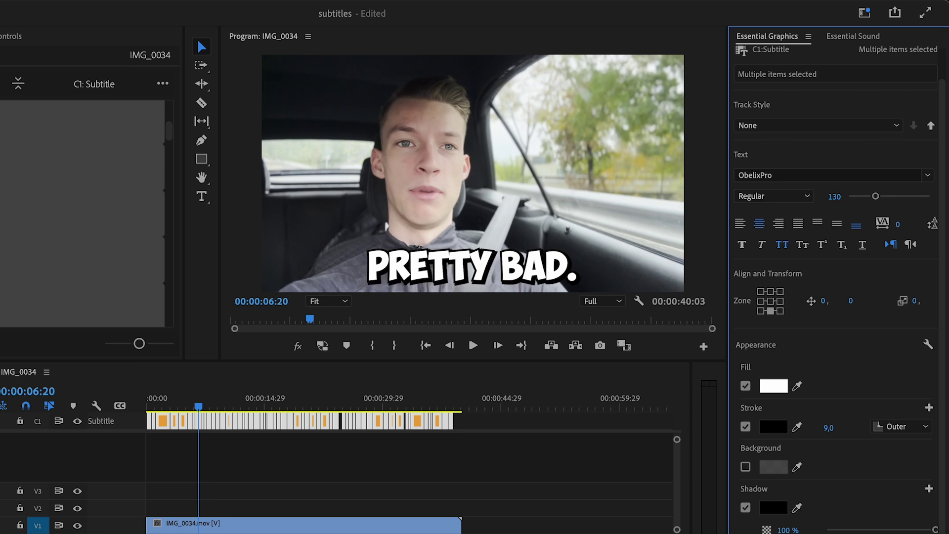
- Scrub ahead to 00:00:11:12 to check the captions' black 135° drop shadow
drag(186, 398, 238, 399)
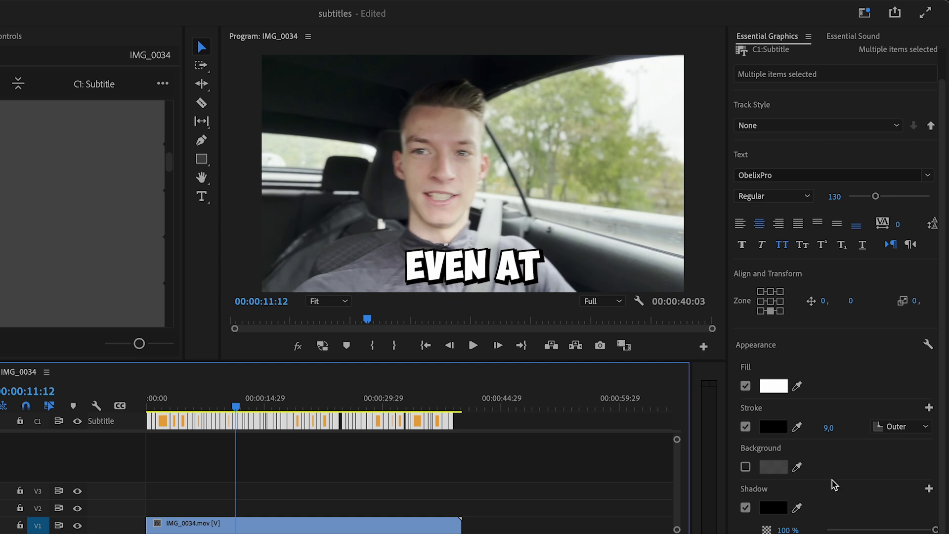
scroll(834, 485, up, 2)
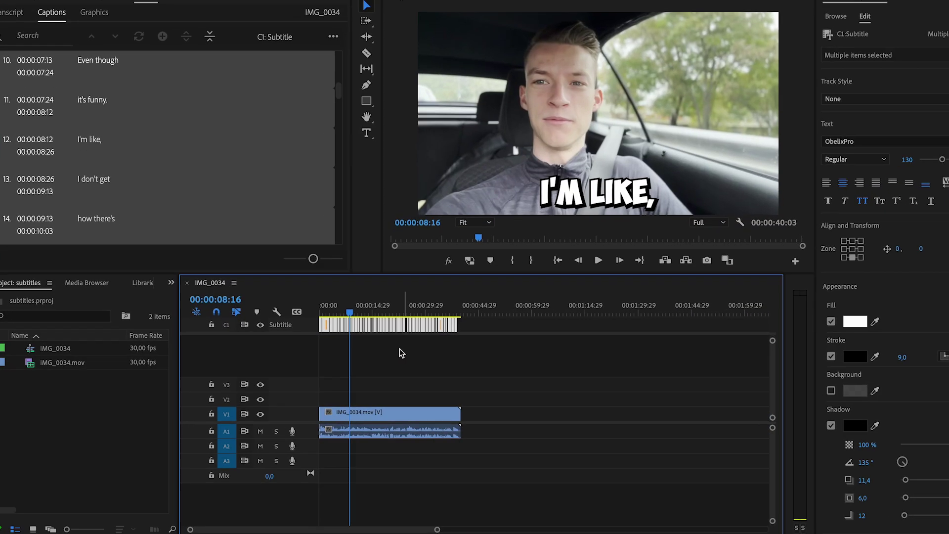
- Upgrade the captions to graphic clips on V3 and select the 'I don't get' graphic
key(backslash)
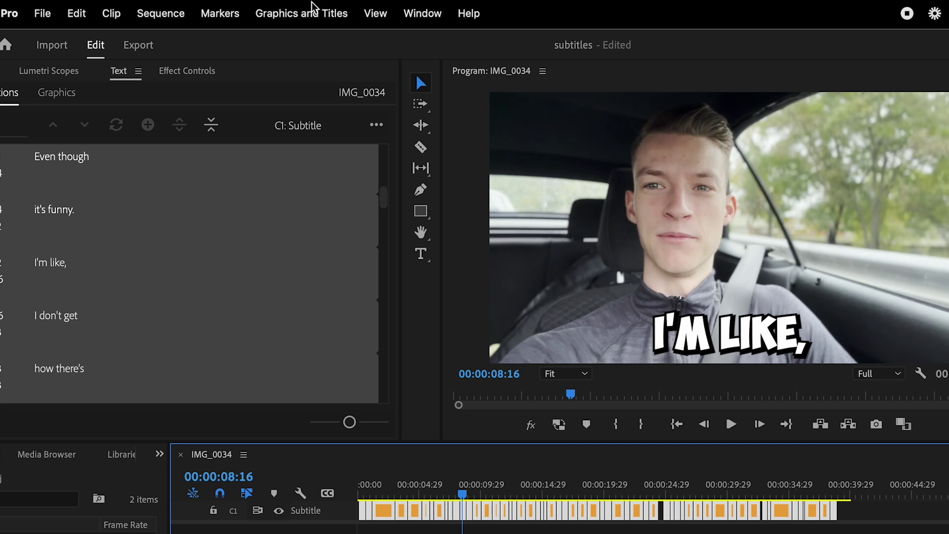
click(307, 16)
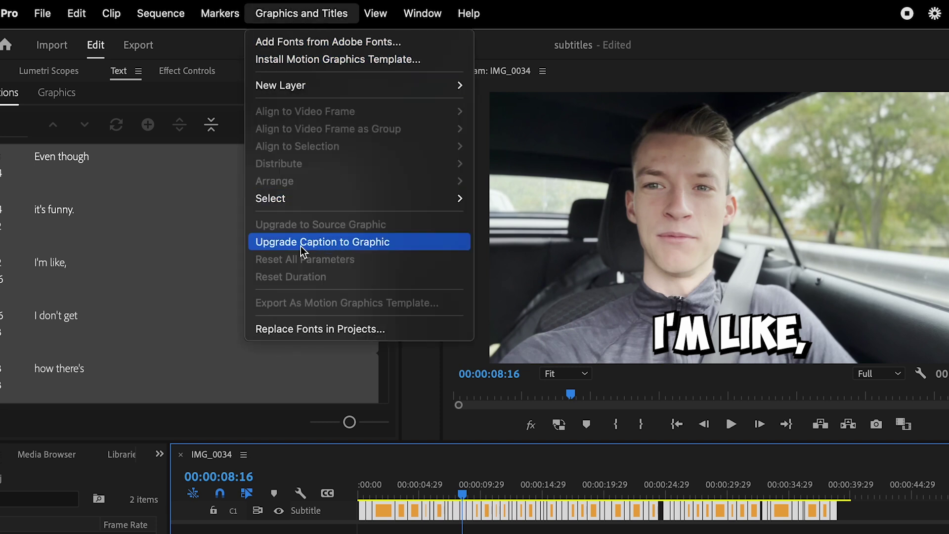
click(349, 247)
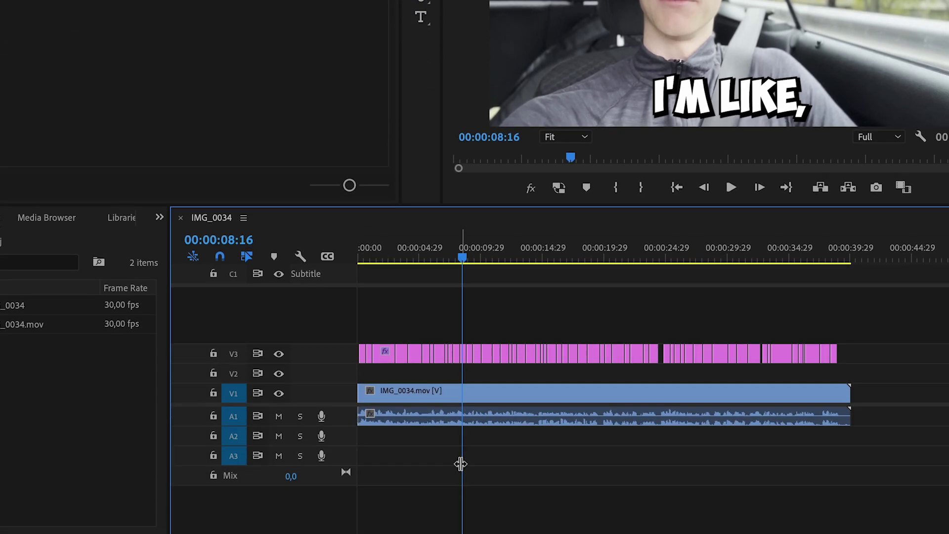
key(equal)
key(equal)
key(equal)
click(507, 352)
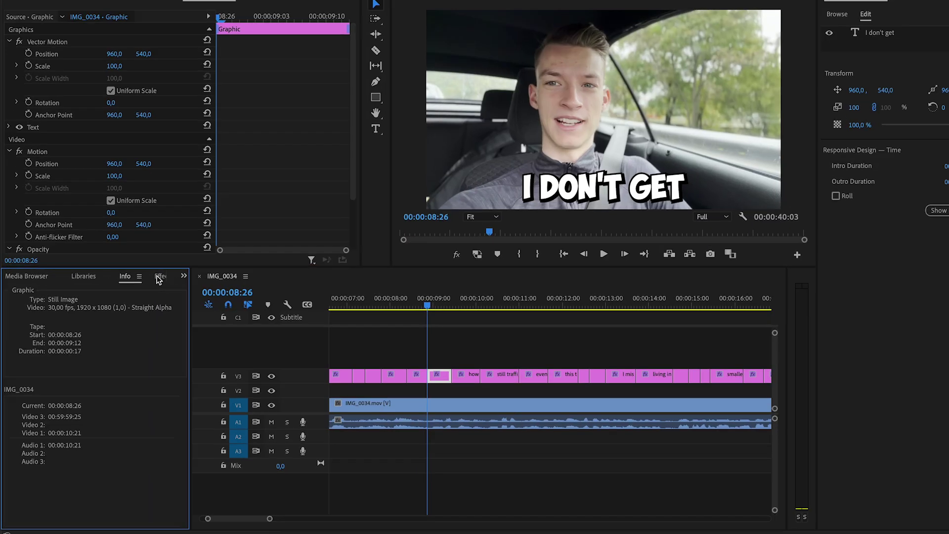
- Apply a Transform effect to the 'I don't get' graphic and drag its anchor point onto the text
click(118, 291)
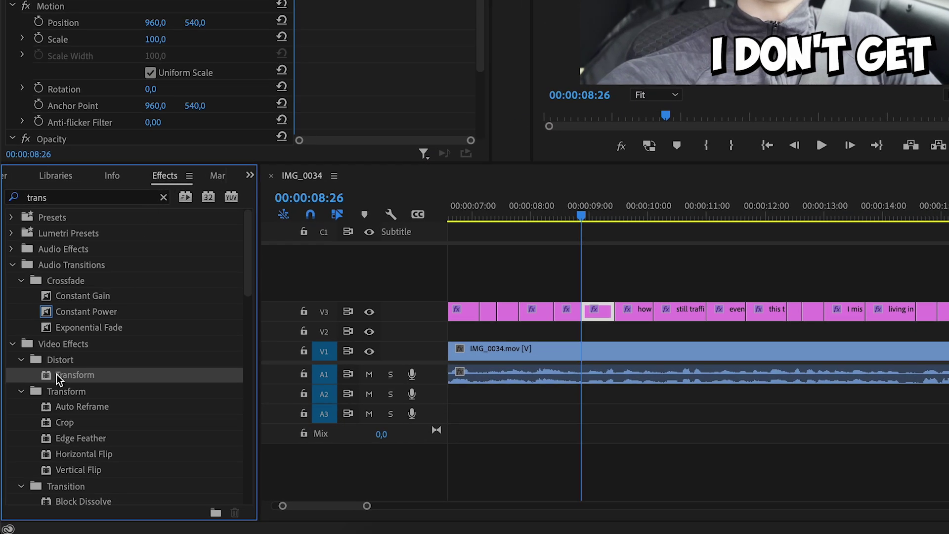
drag(74, 378, 574, 320)
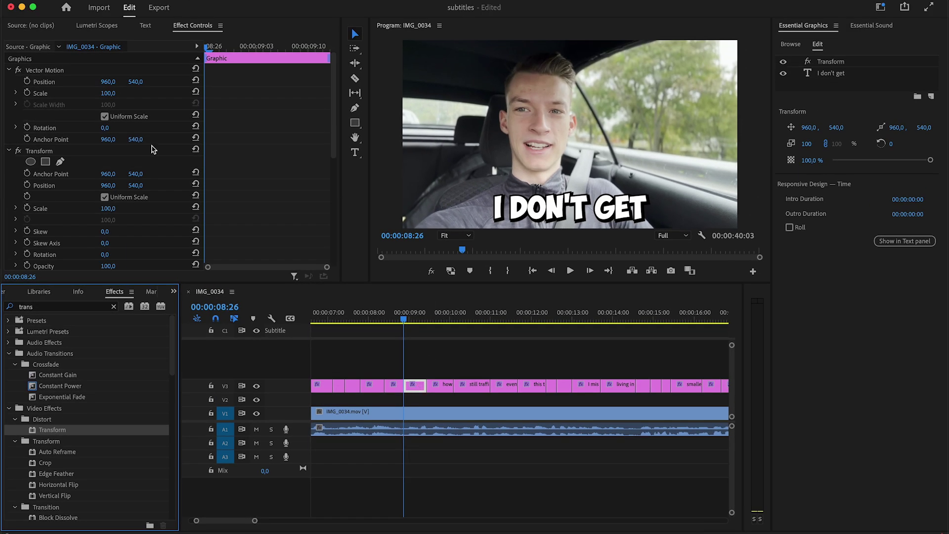
scroll(152, 148, down, 3)
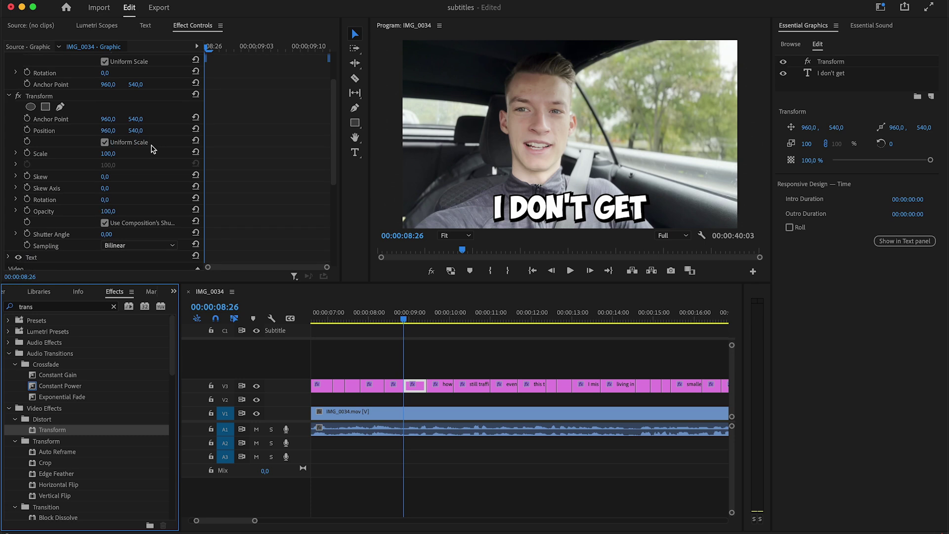
click(68, 96)
scroll(68, 97, down, 2)
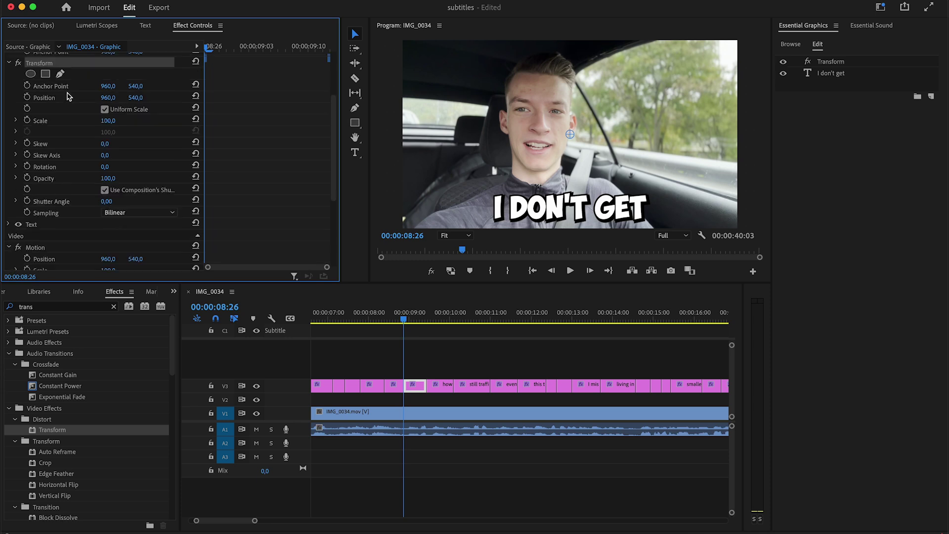
scroll(68, 96, down, 1)
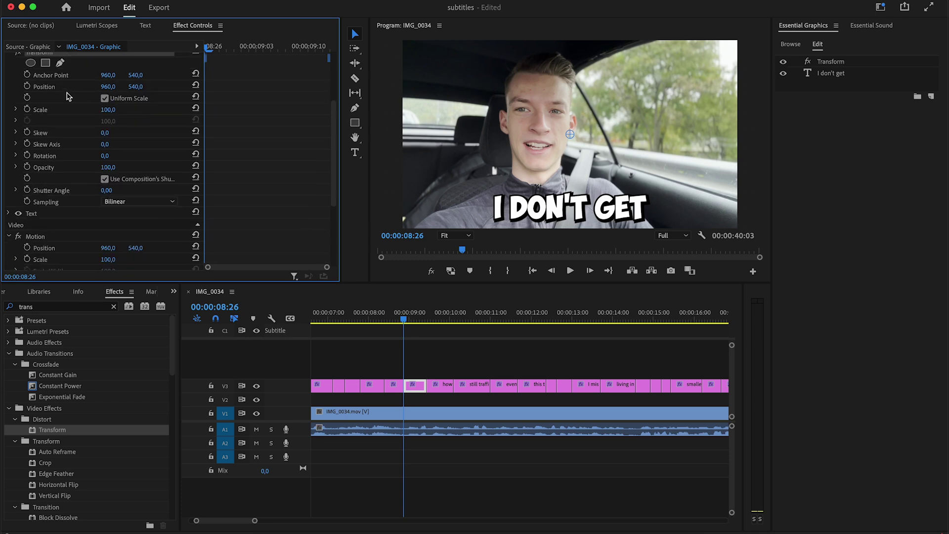
scroll(68, 95, up, 1)
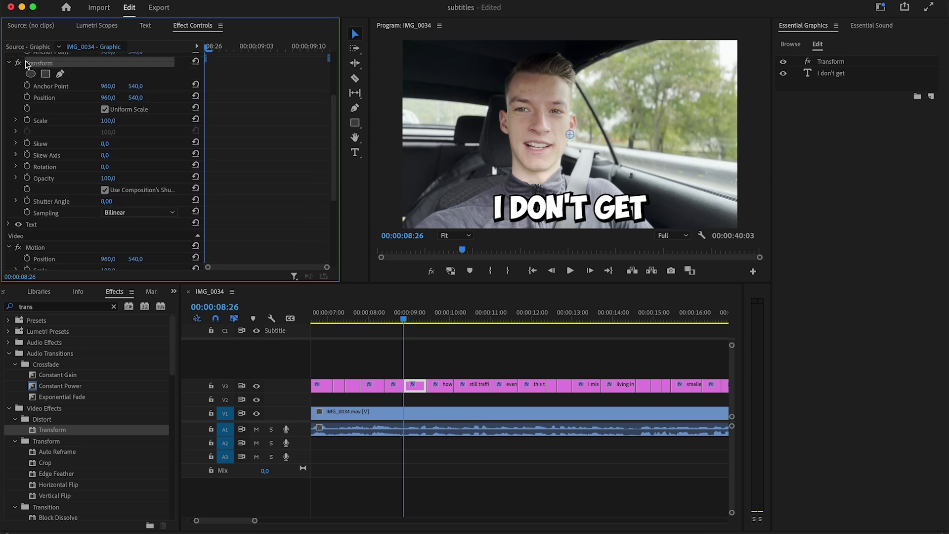
scroll(399, 382, up, 3)
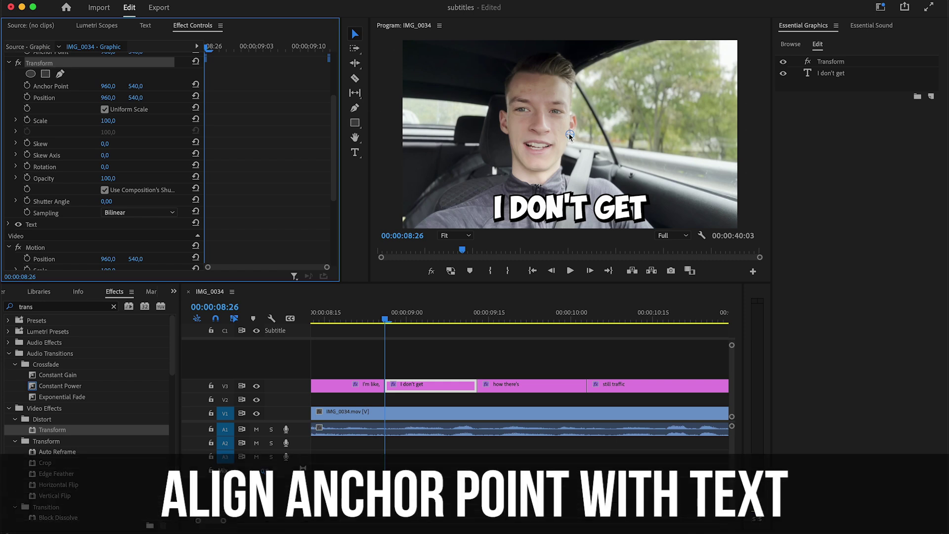
drag(570, 134, 572, 195)
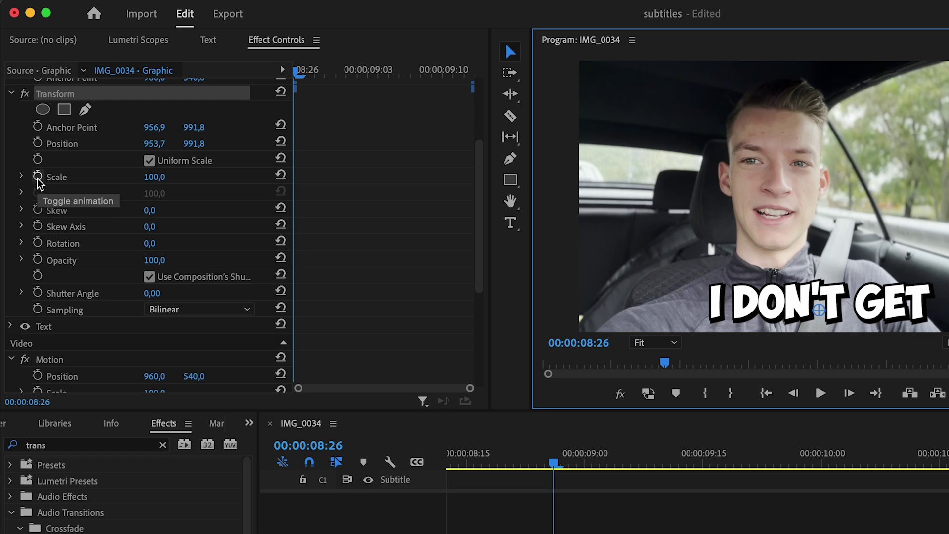
- Keyframe the Transform Scale at 100 on 09:01 and 0 on 08:26
click(38, 178)
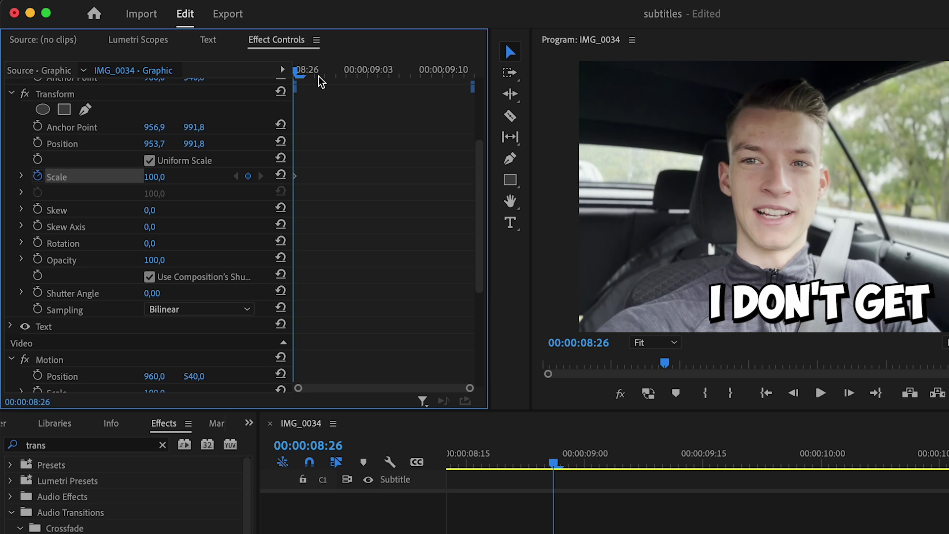
key(Right)
key(Right)
key(Right)
key(Right)
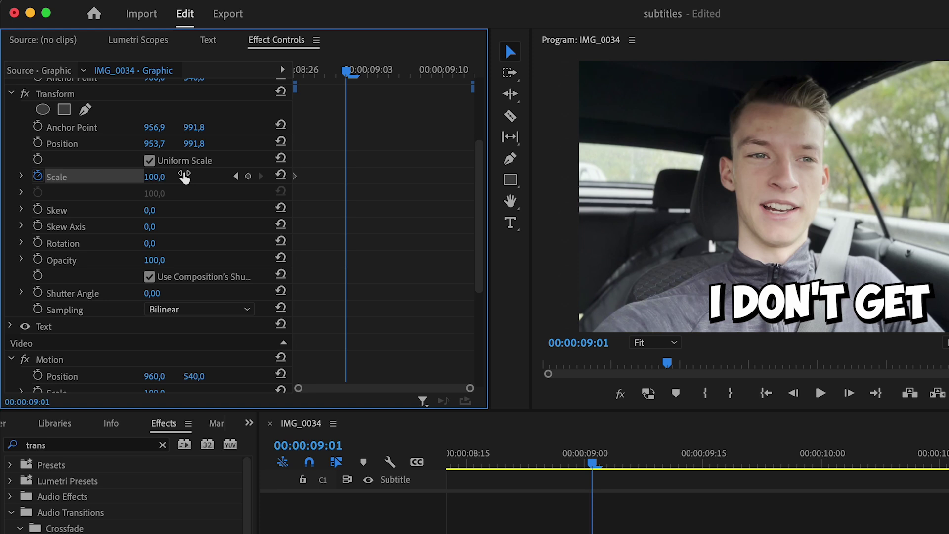
click(249, 177)
drag(348, 71, 272, 68)
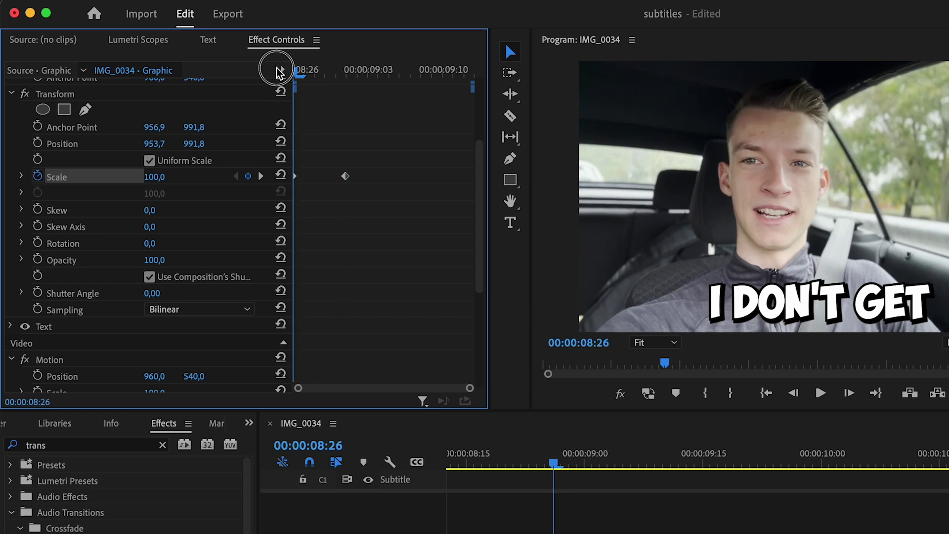
click(157, 179)
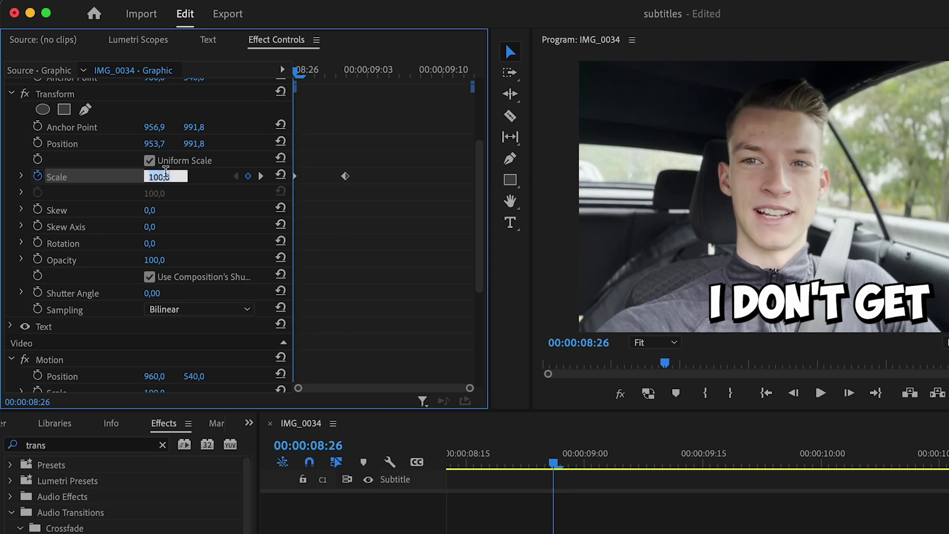
text(0)
key(Return)
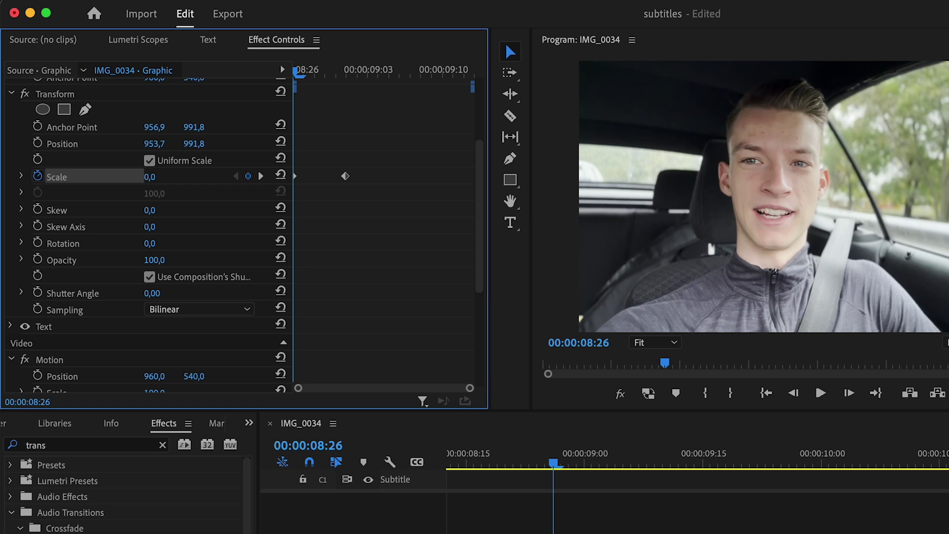
- Check the growing caption mid-animation and set the Shutter Angle to 150
drag(552, 463, 601, 475)
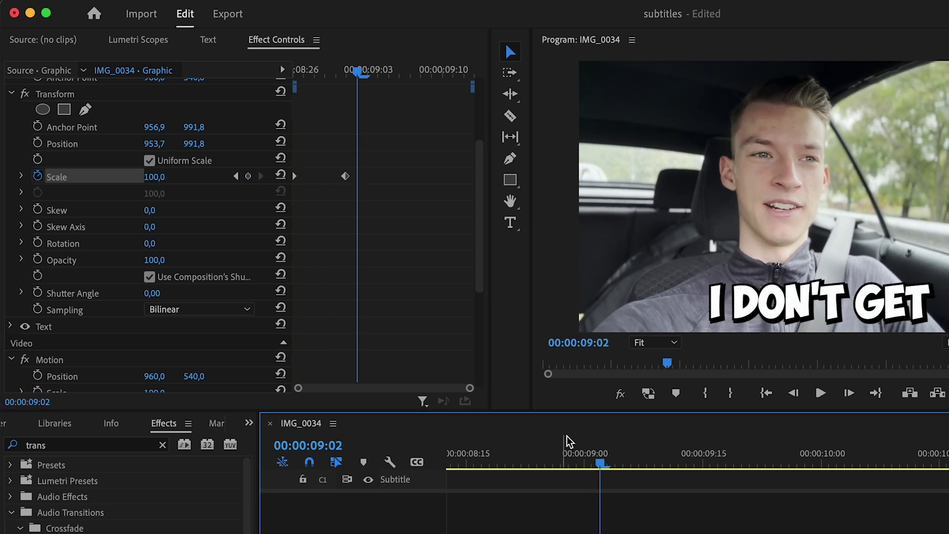
drag(357, 72, 262, 77)
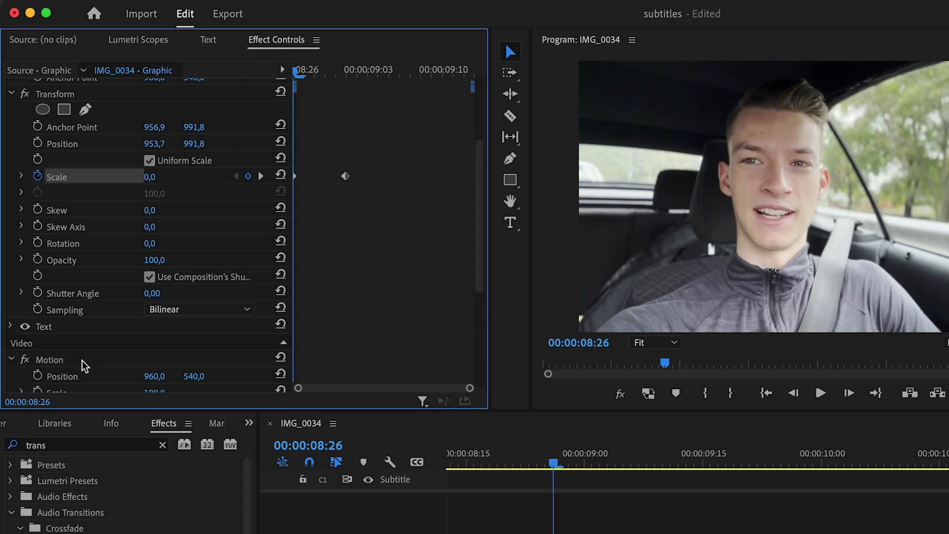
scroll(84, 366, down, 3)
scroll(87, 361, up, 3)
click(163, 292)
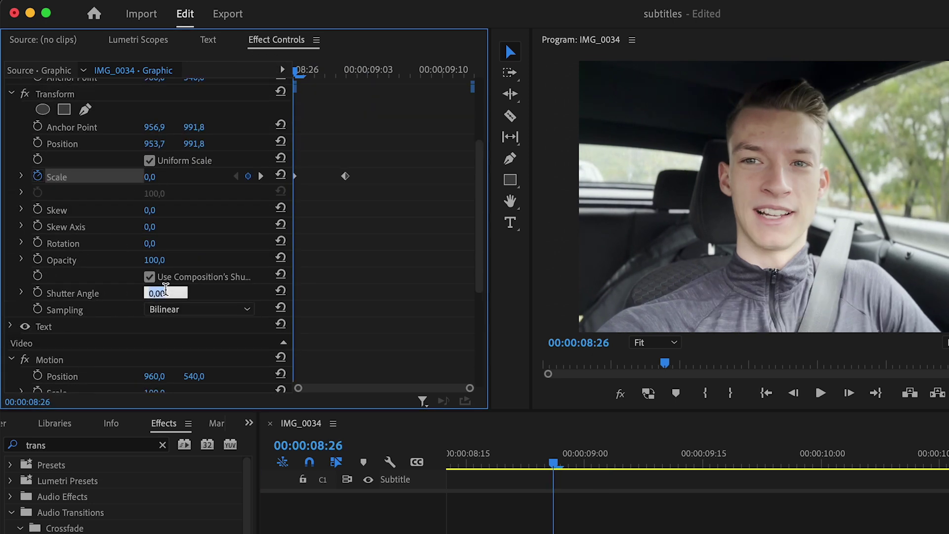
text(15)
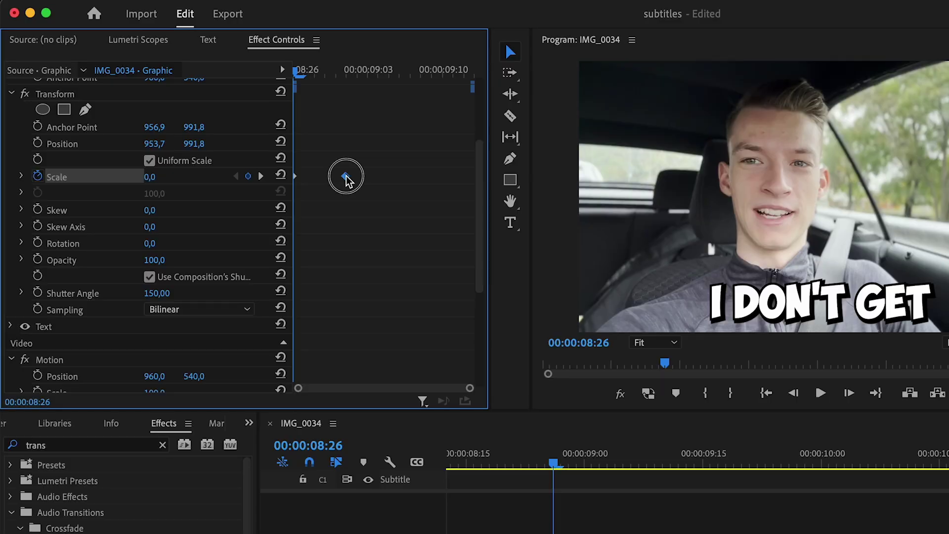
- Apply Ease In to the end Scale keyframe and play back the pop-up animation
right_click(346, 176)
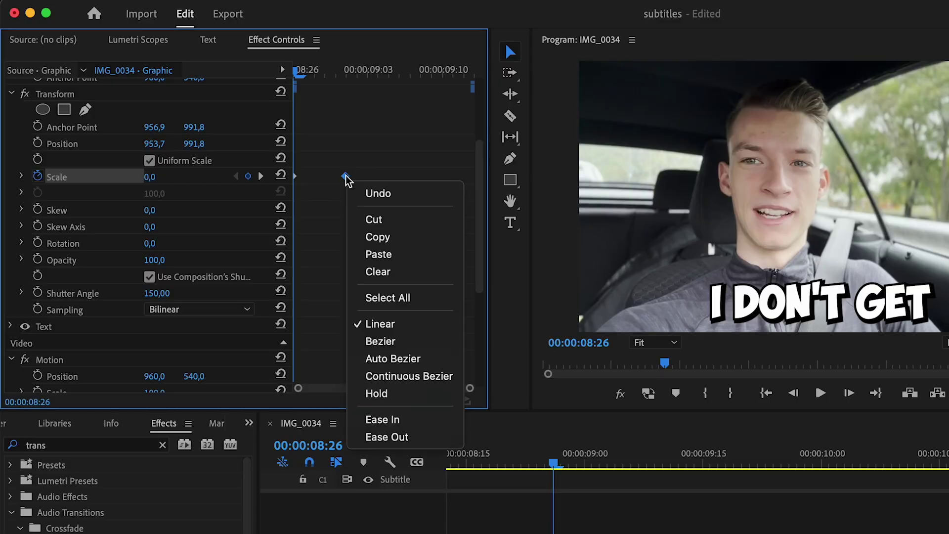
click(421, 424)
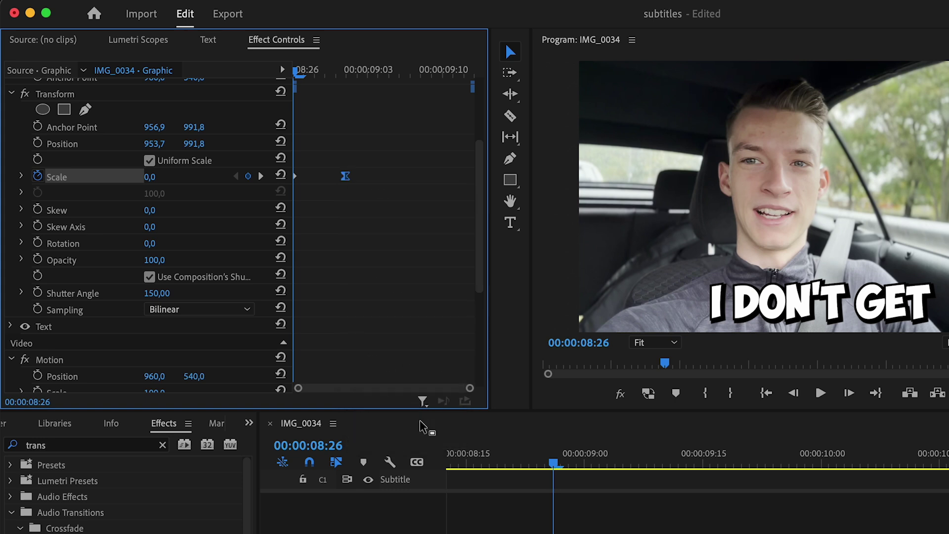
click(556, 463)
key(space)
key(space)
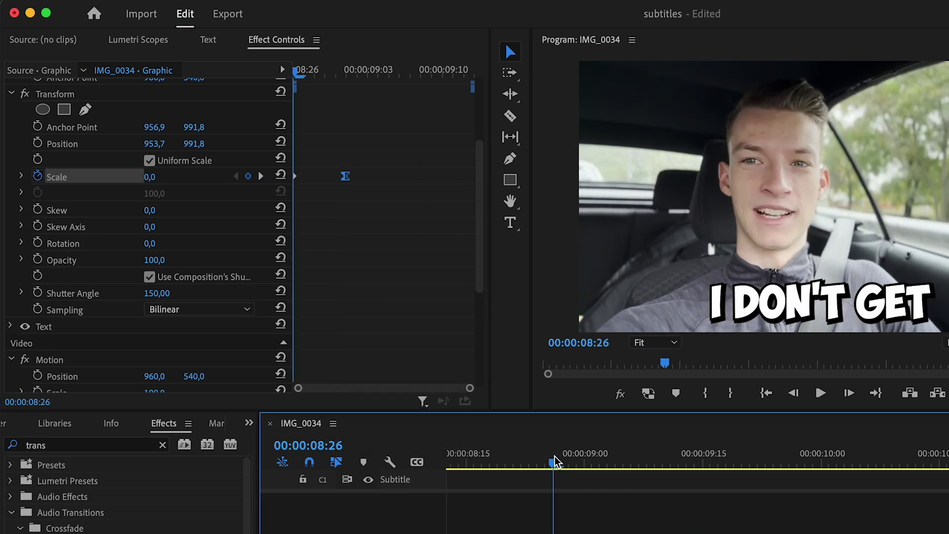
key(space)
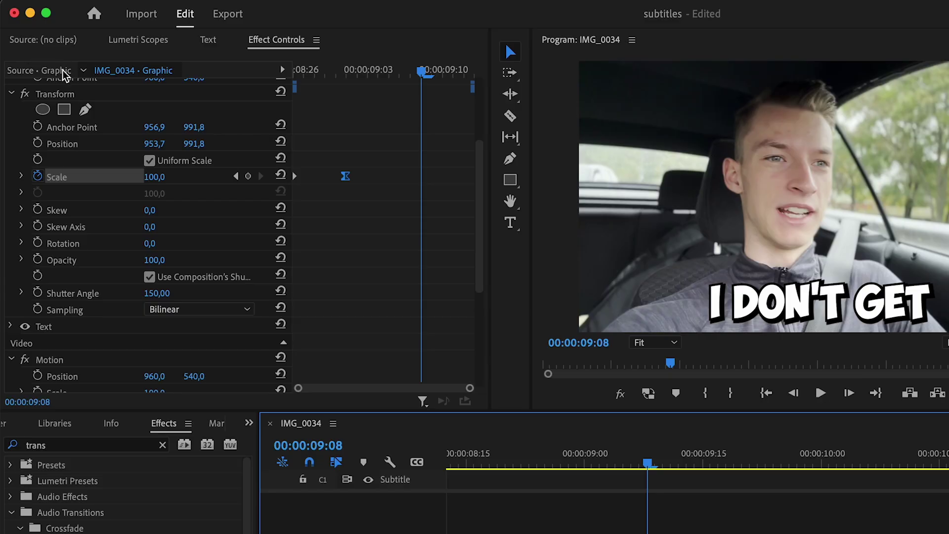
- Select the Transform effect and every V3 caption clip, then play from the start to preview the pop-in
click(54, 95)
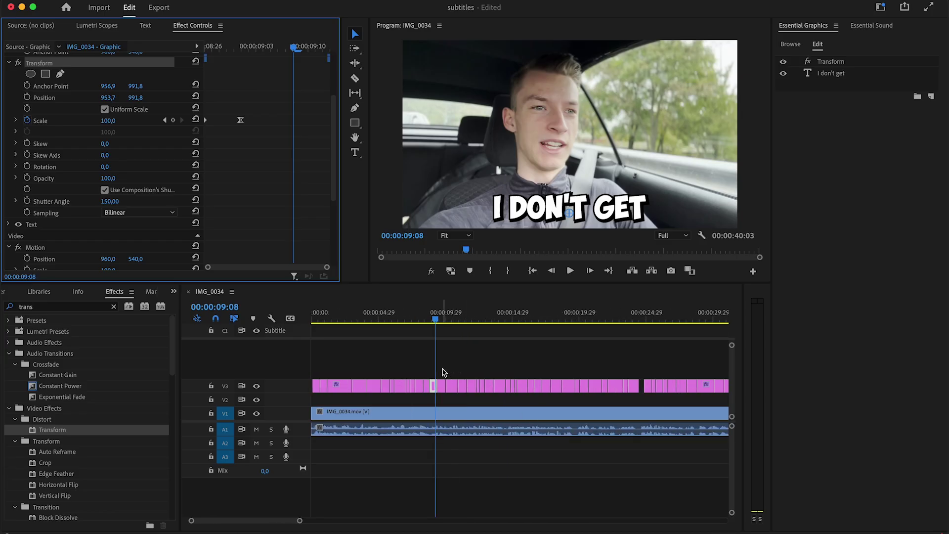
drag(442, 371, 639, 386)
scroll(641, 388, up, 3)
scroll(639, 386, up, 2)
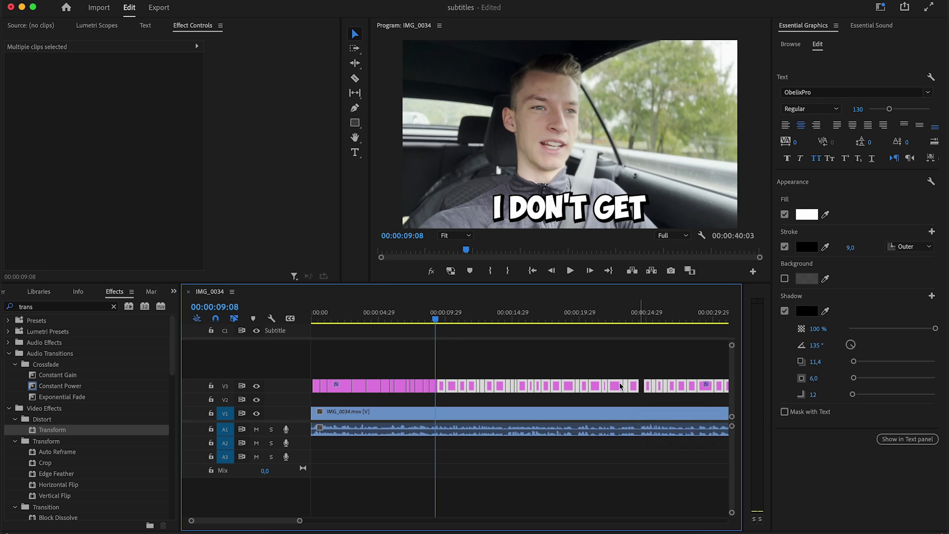
drag(346, 385, 174, 397)
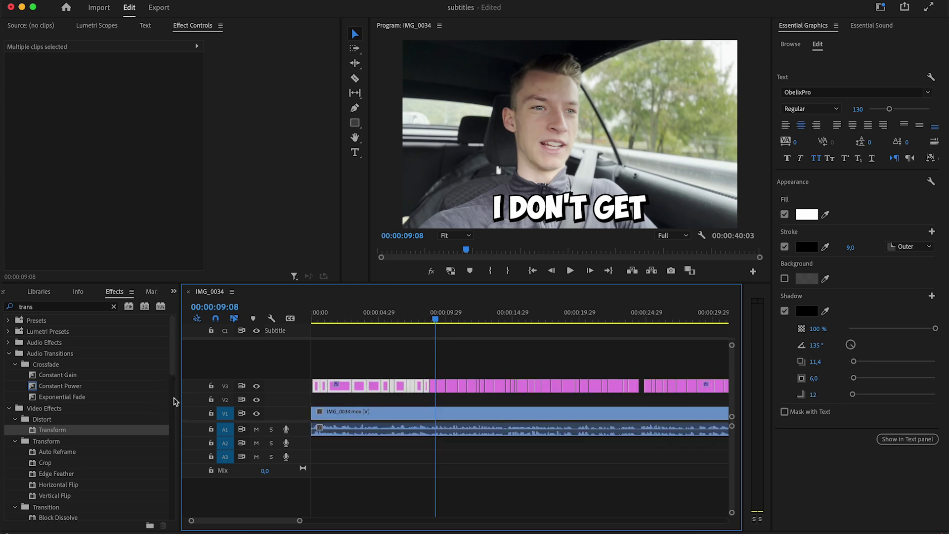
drag(316, 317, 317, 320)
key(space)
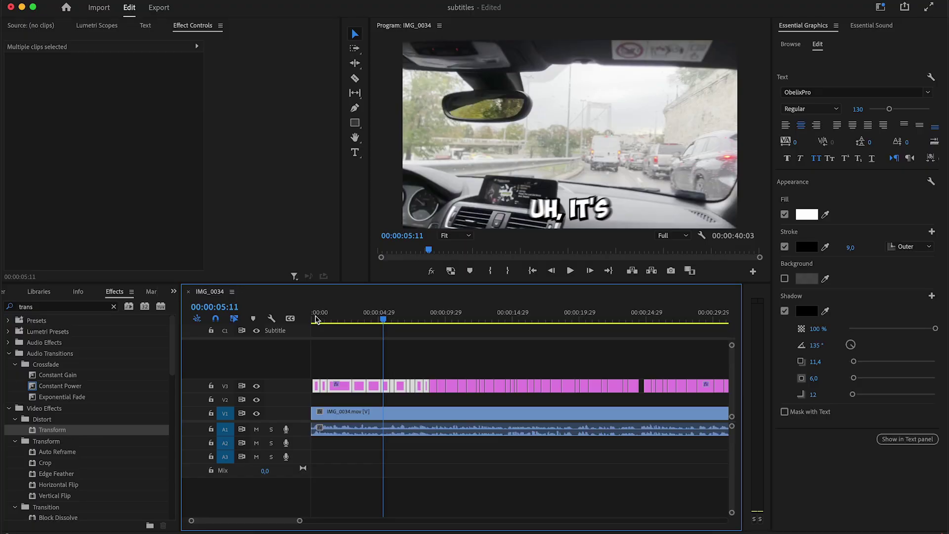
click(66, 433)
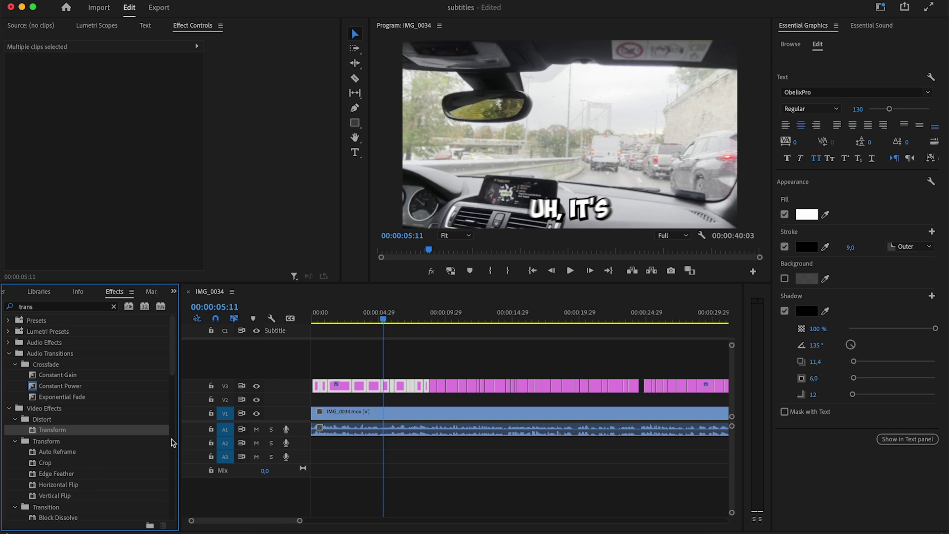
click(392, 315)
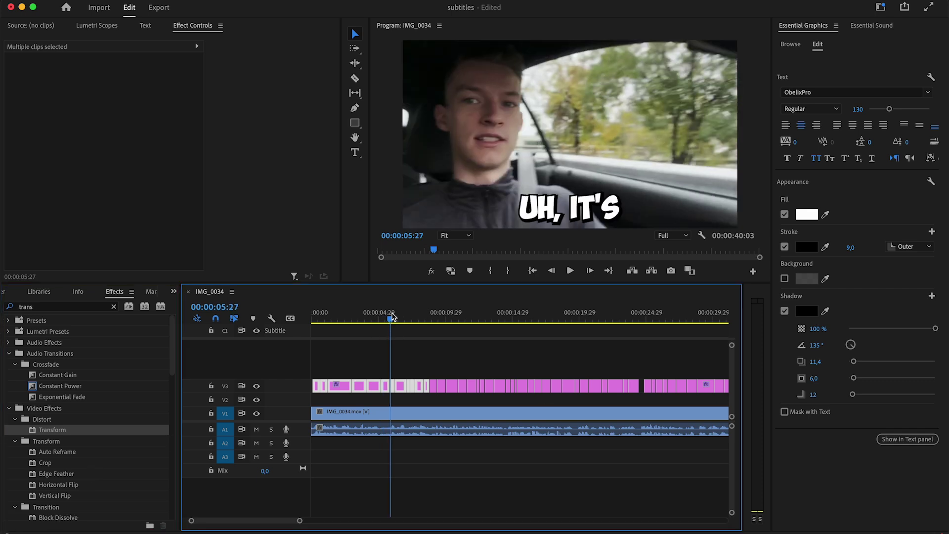